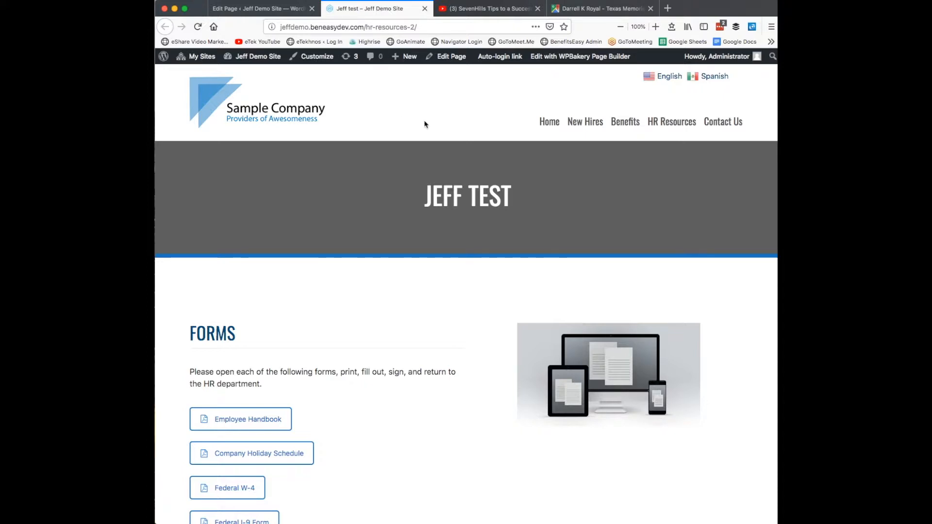
In the page editor, add a Video Player element below the single image and title it "Test Video"
scroll(428, 123, down, 3)
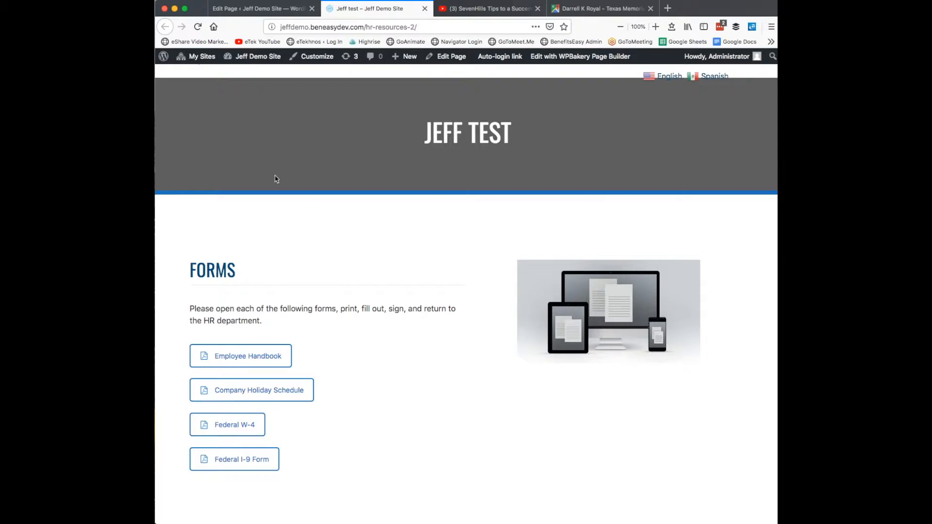
click(258, 9)
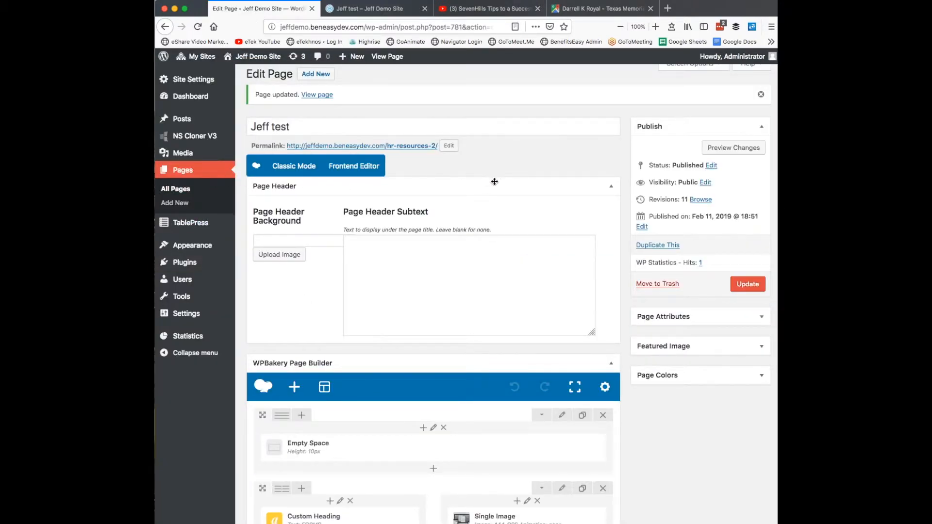
scroll(465, 218, down, 7)
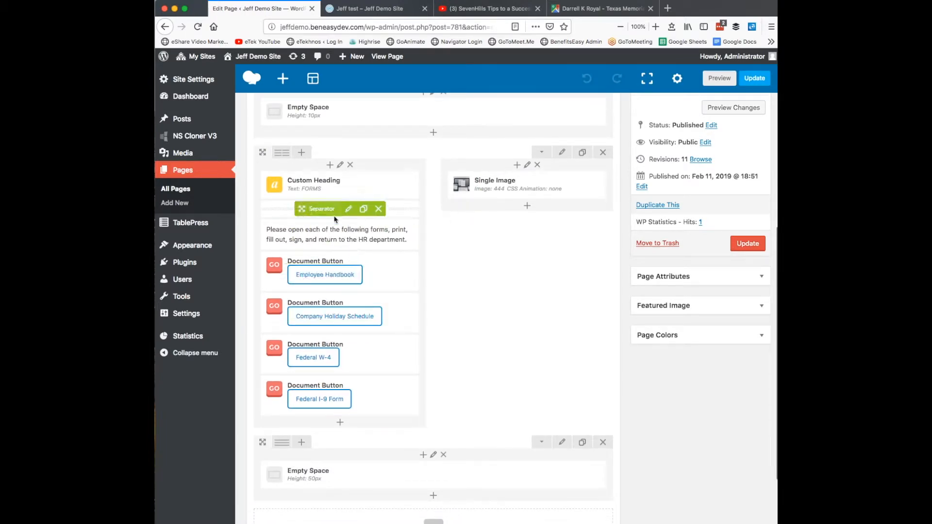
click(528, 208)
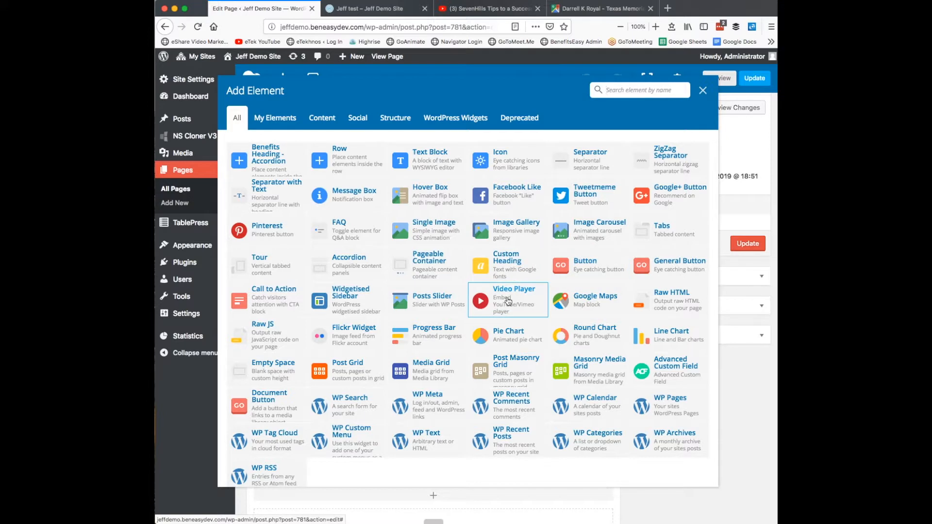
click(508, 301)
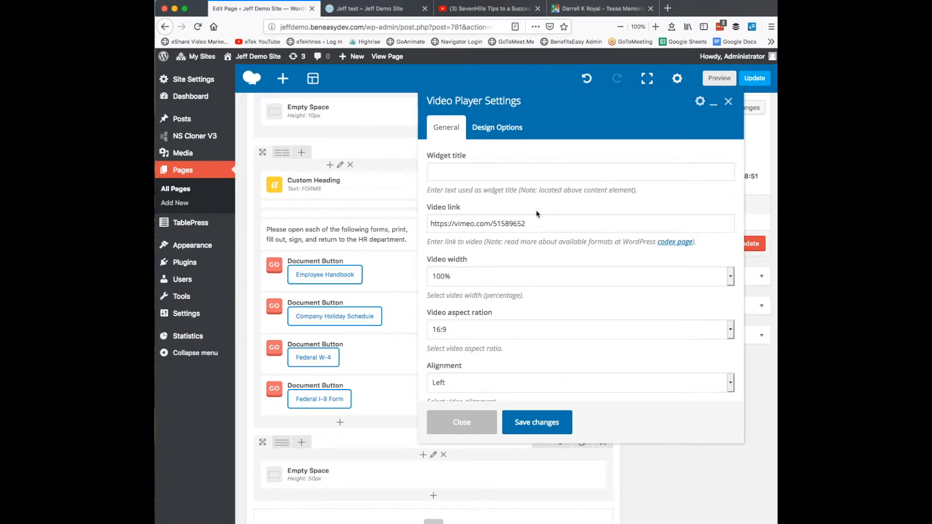
click(476, 171)
text(Test Video)
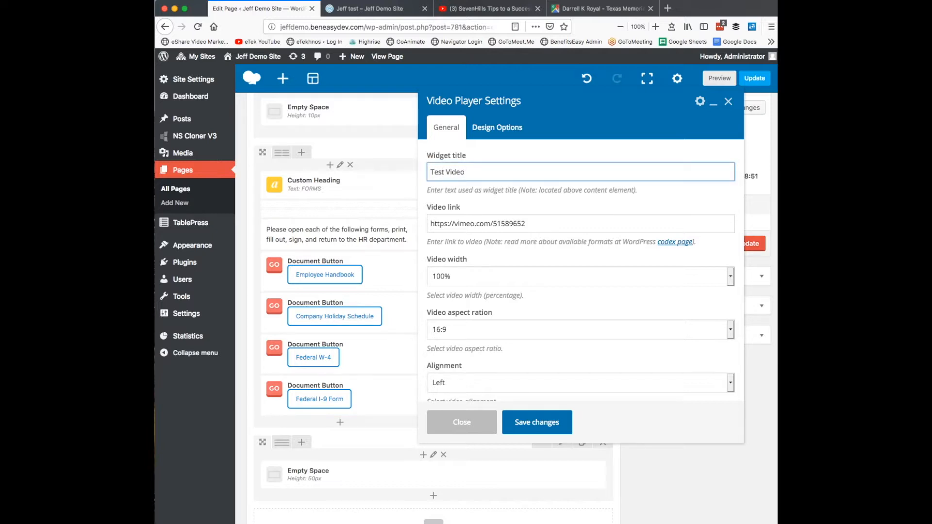
Copy the address of the SevenHills annual exam video on YouTube and use it to replace the video player's default link
click(464, 10)
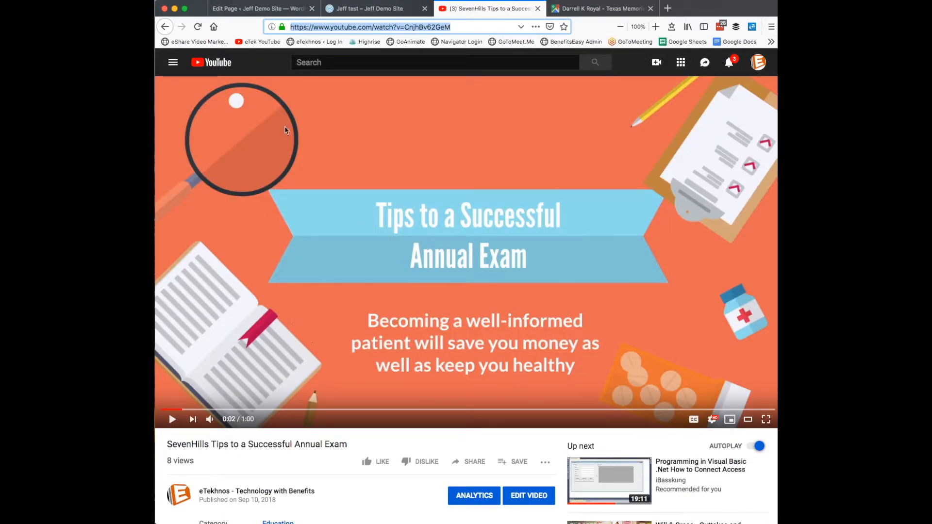
right_click(349, 27)
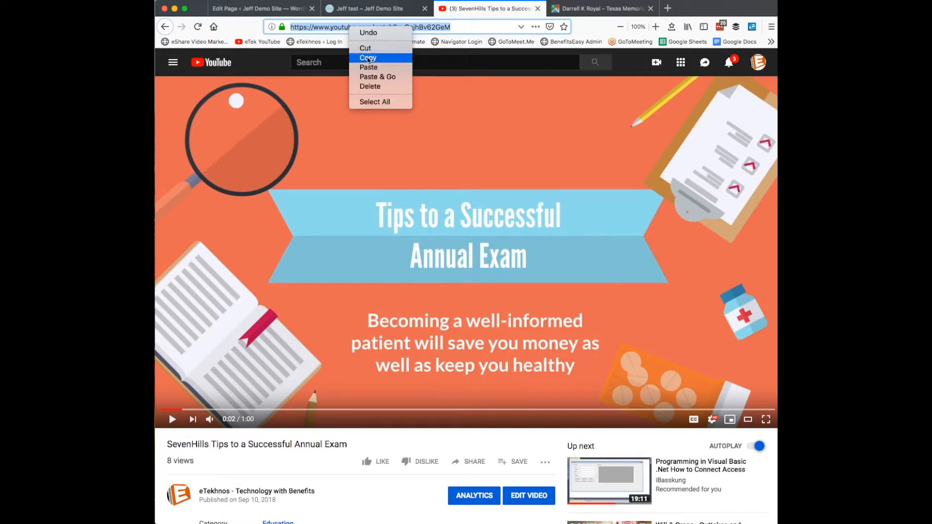
click(368, 59)
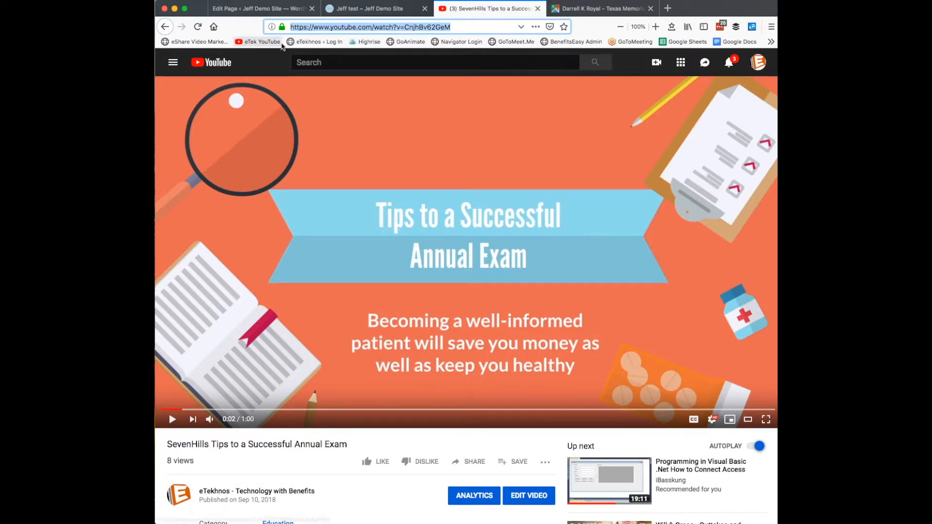
click(258, 9)
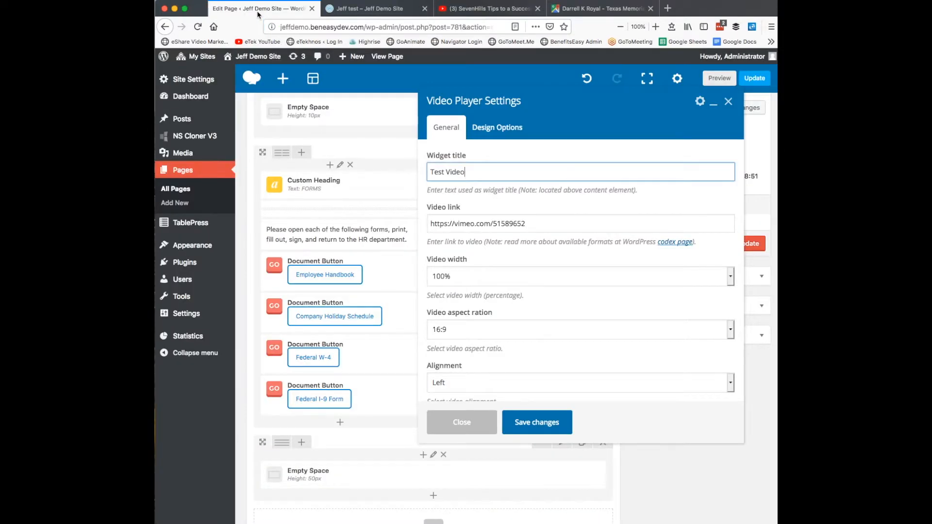
click(530, 223)
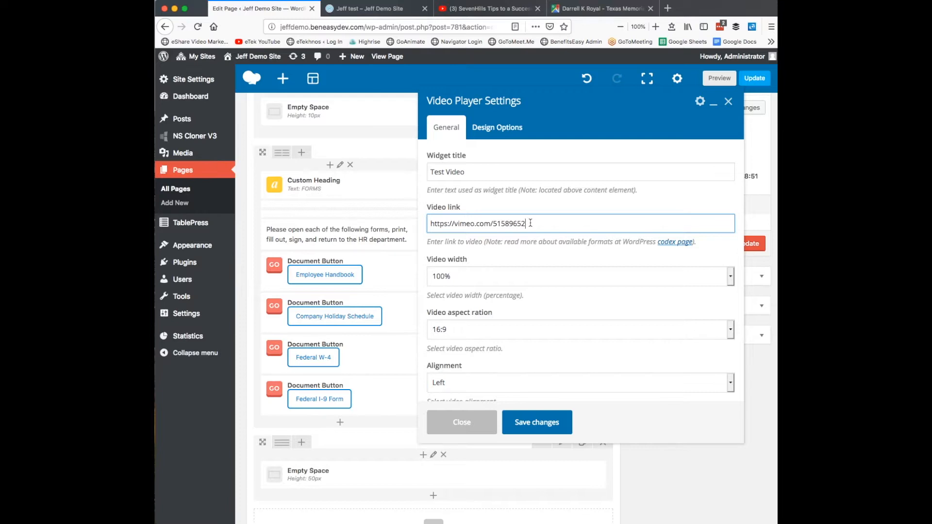
drag(530, 223, 424, 224)
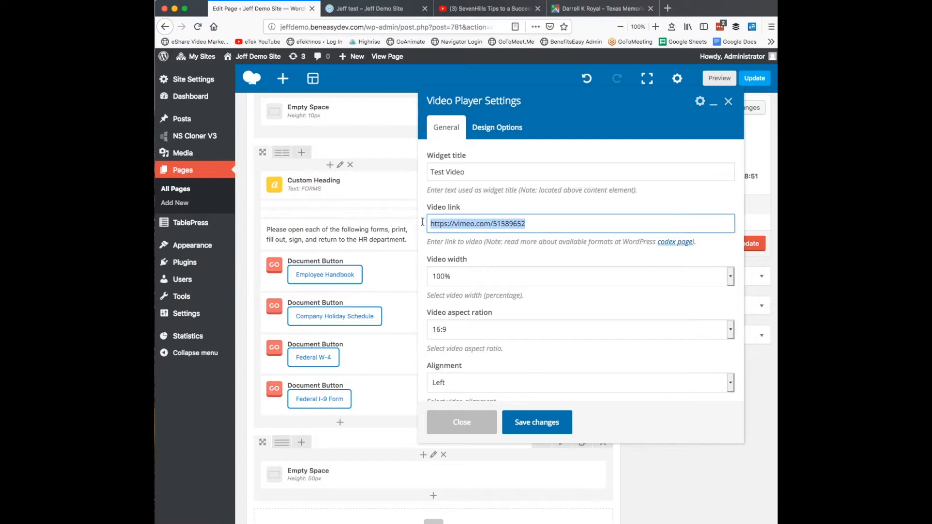
key(BackSpace)
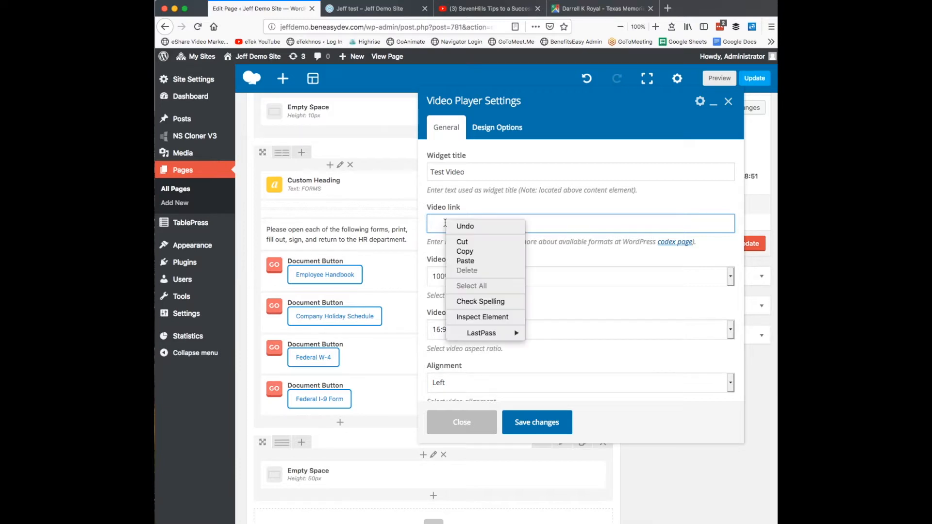
right_click(445, 222)
click(465, 262)
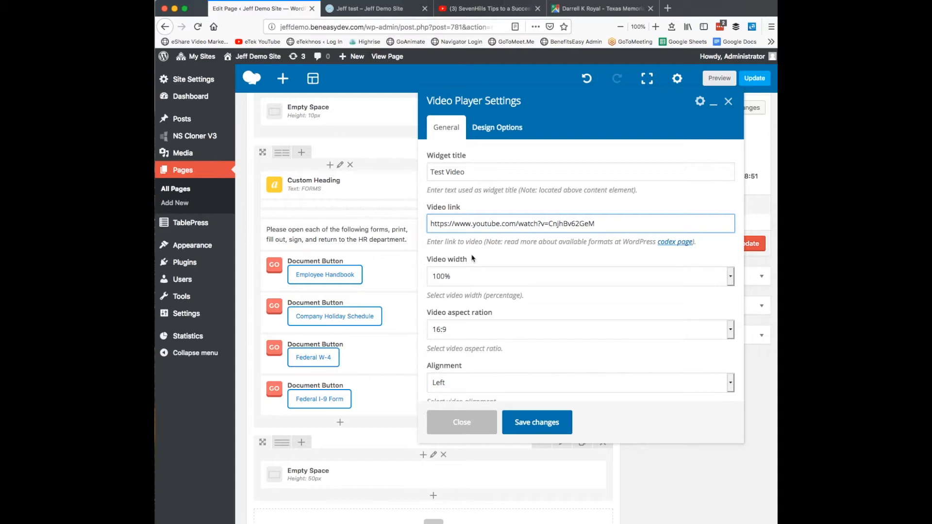
Set the video width to 80% and save the video player settings
click(475, 277)
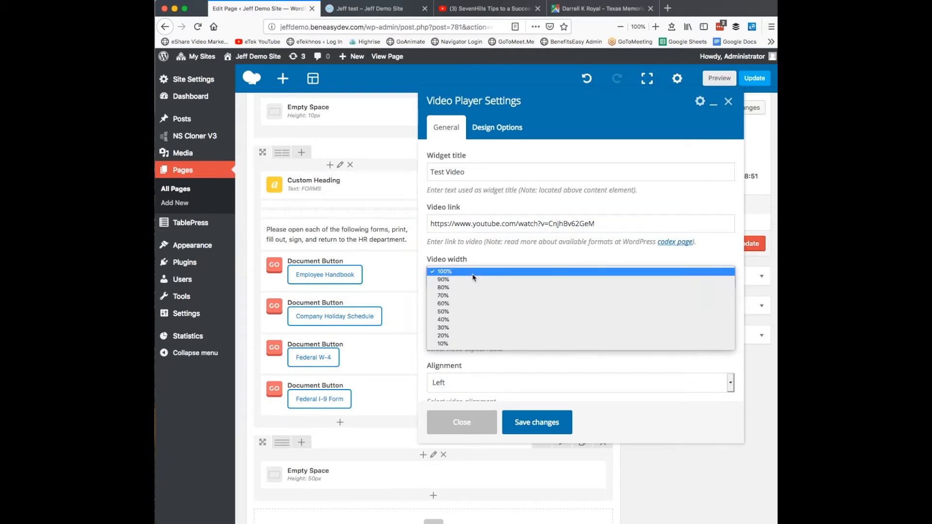
click(455, 287)
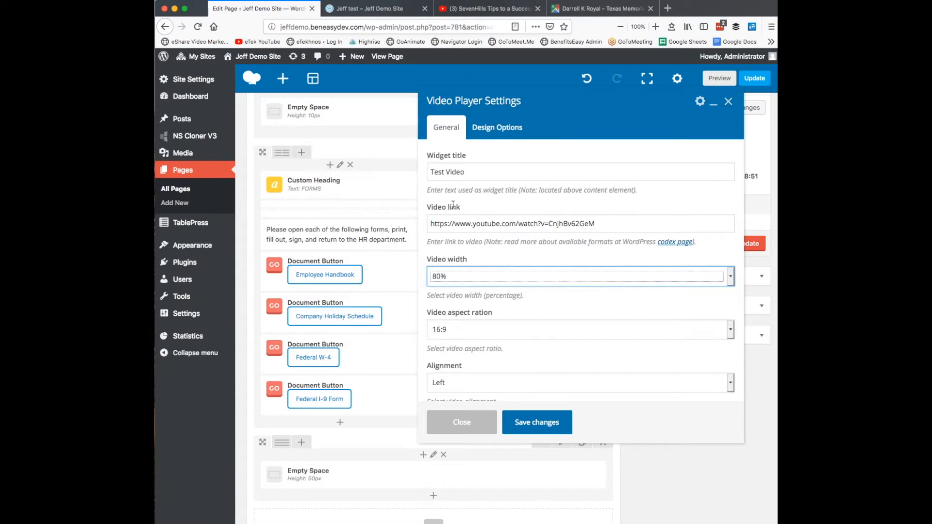
scroll(496, 321, down, 2)
scroll(496, 322, down, 3)
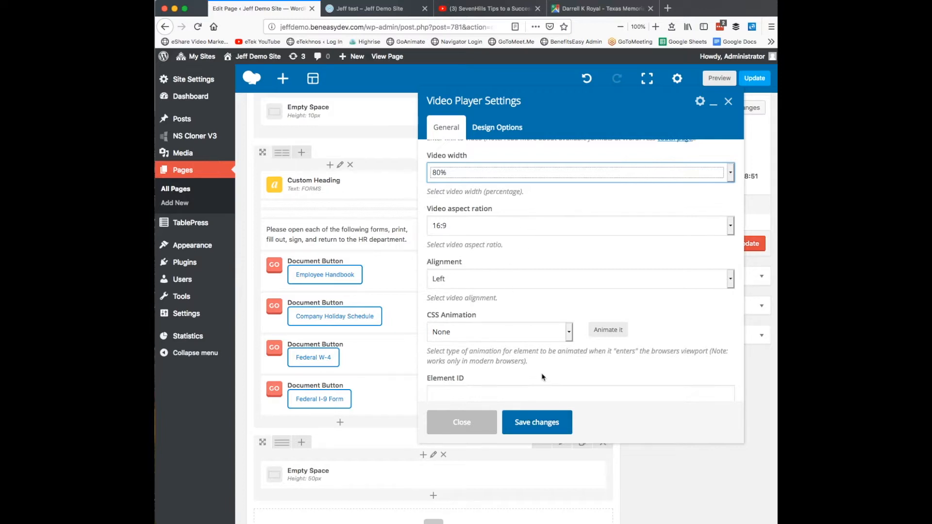
click(534, 422)
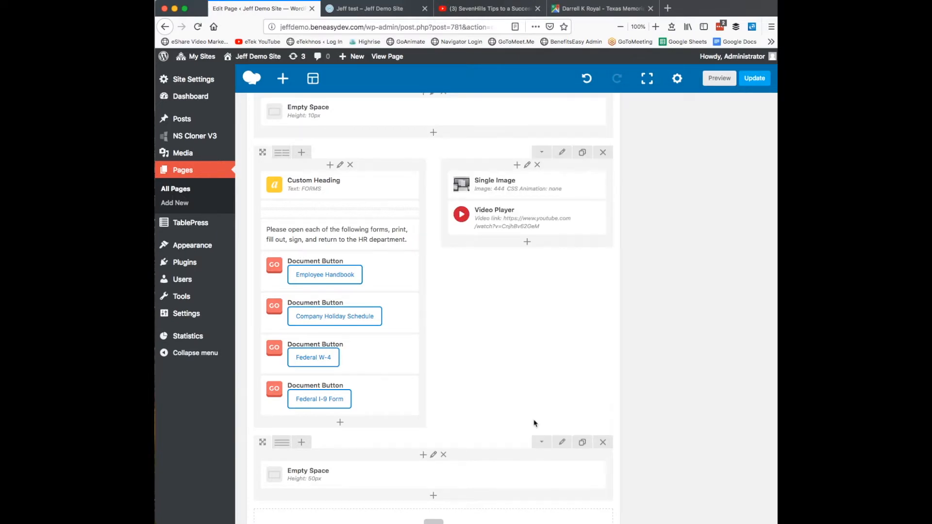
Update the page and reload the live Jeff test page to check the embedded video
mouse_move(506, 219)
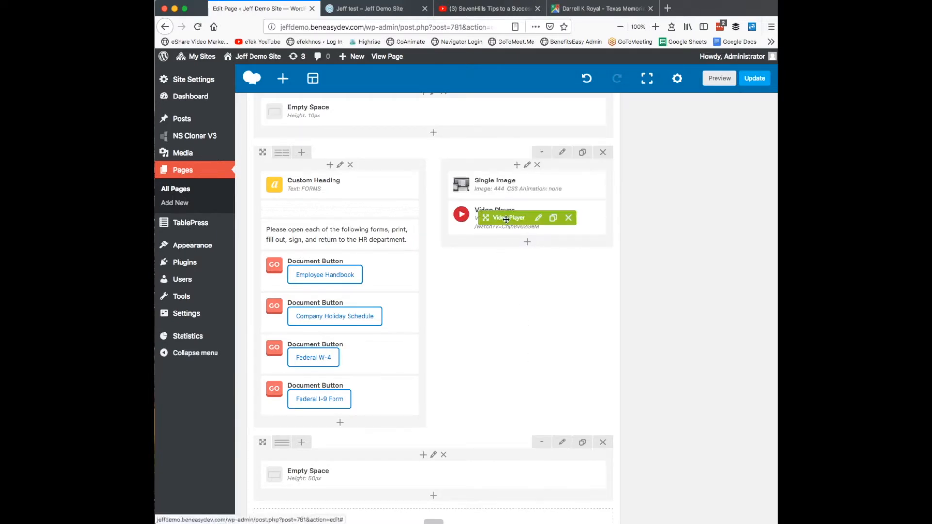
scroll(546, 332, up, 7)
click(748, 291)
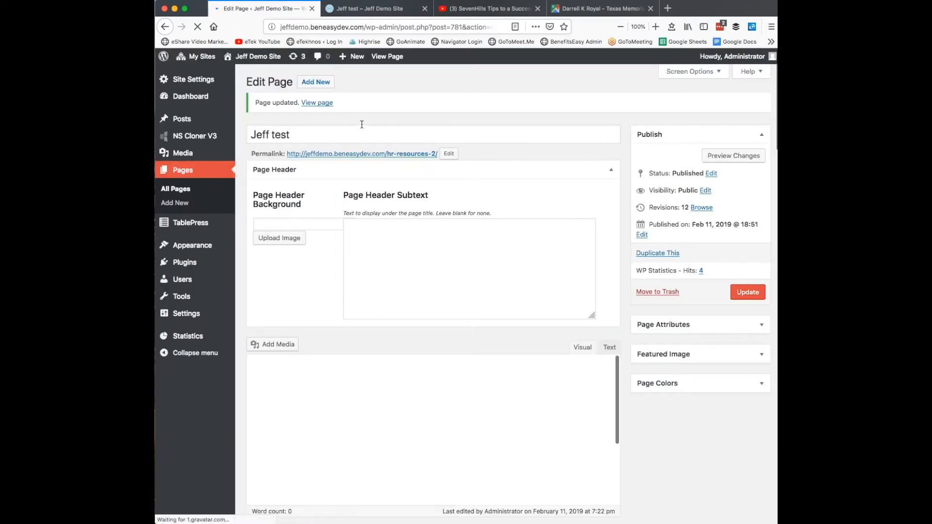
click(376, 9)
click(197, 27)
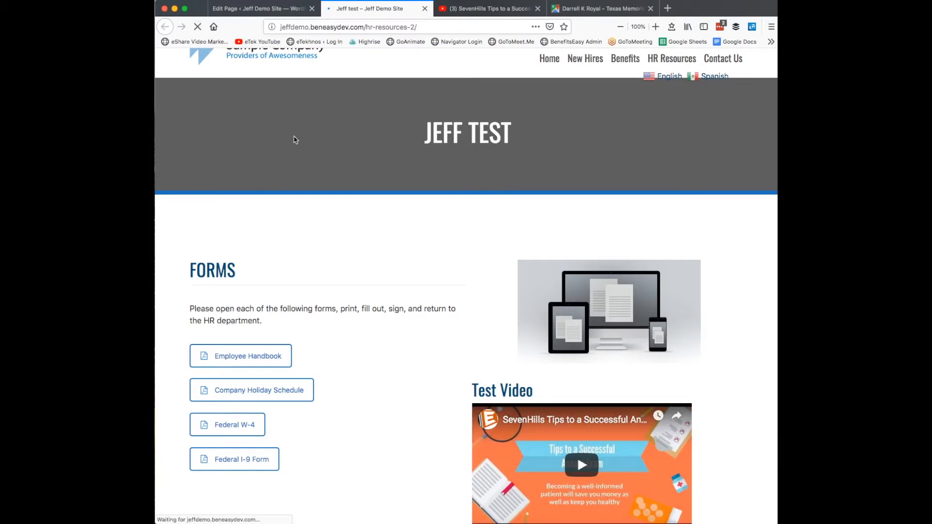
scroll(404, 245, down, 5)
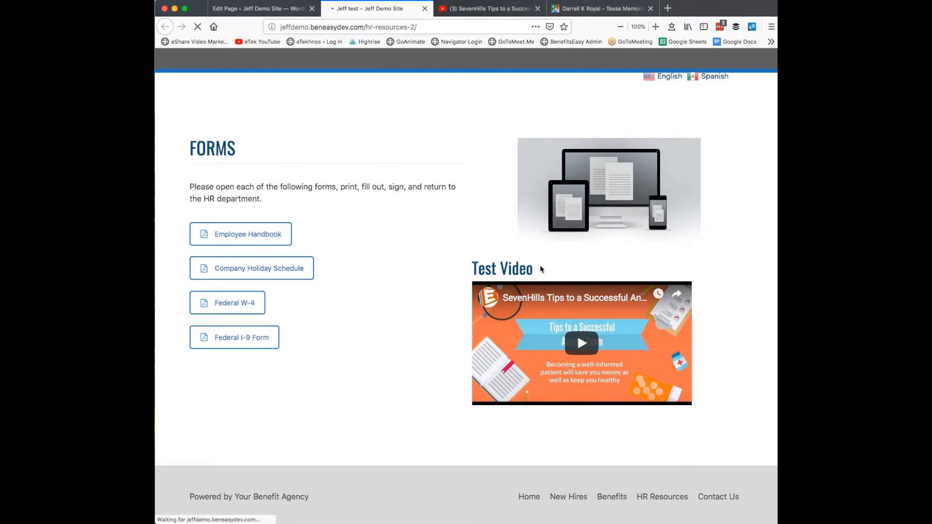
Back in the page editor, add a Google Maps element below the video player and title it "MAP"
click(265, 13)
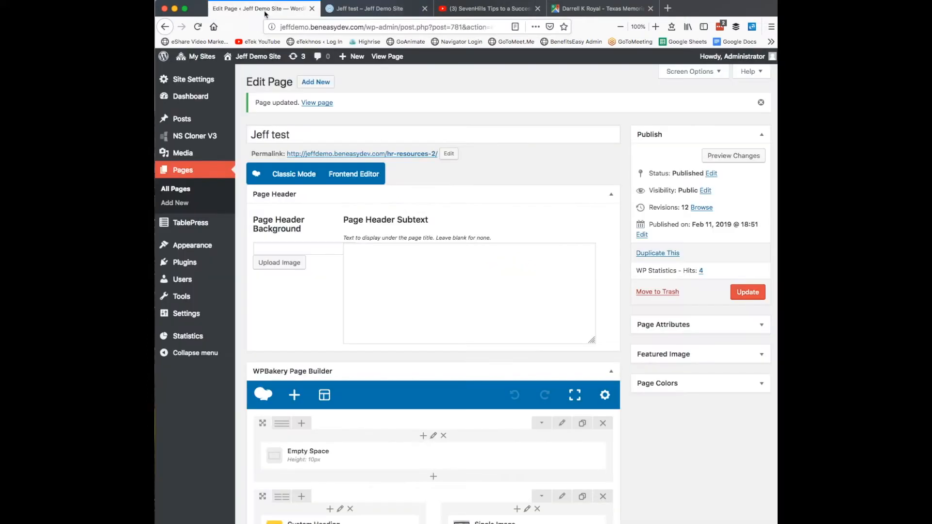
scroll(430, 314, down, 5)
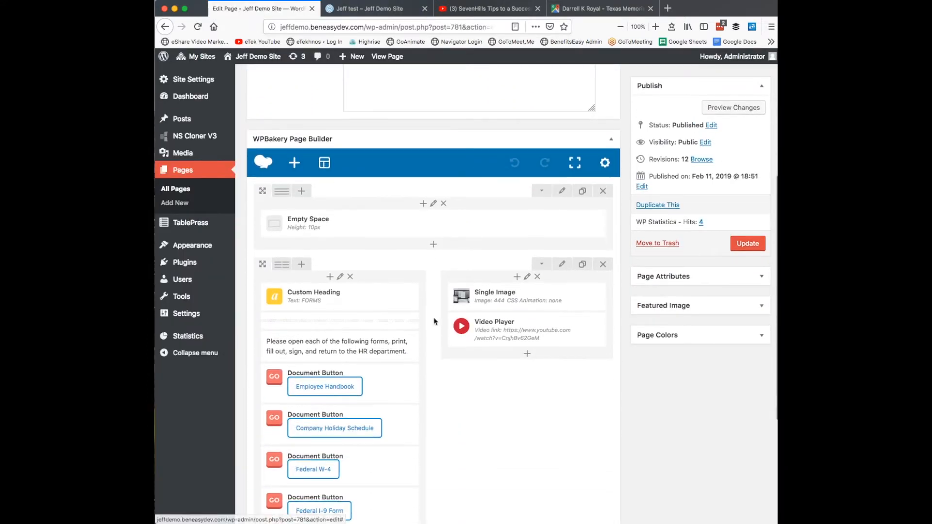
click(528, 356)
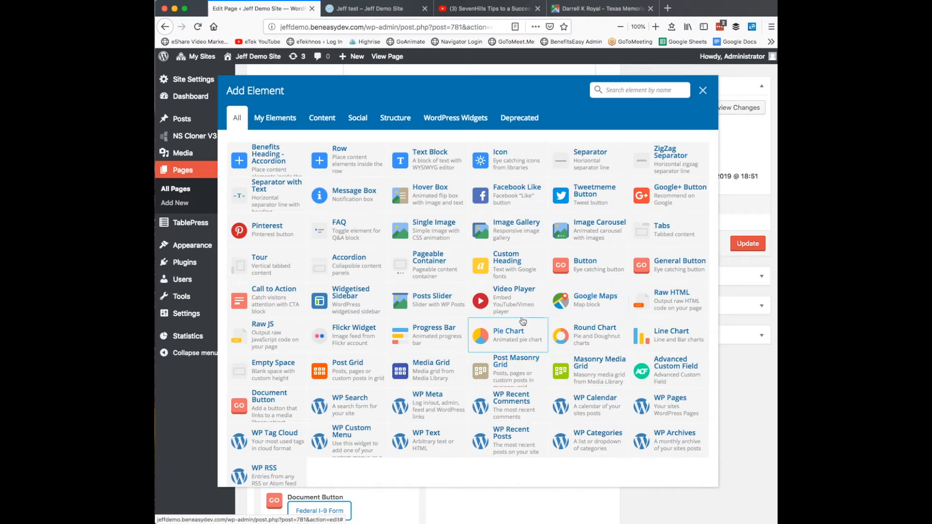
click(589, 302)
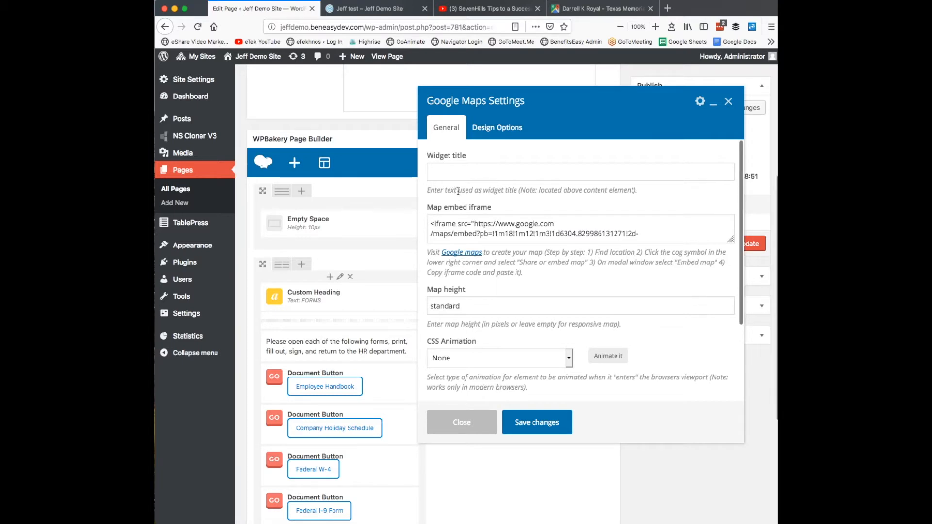
click(474, 175)
text(MAP)
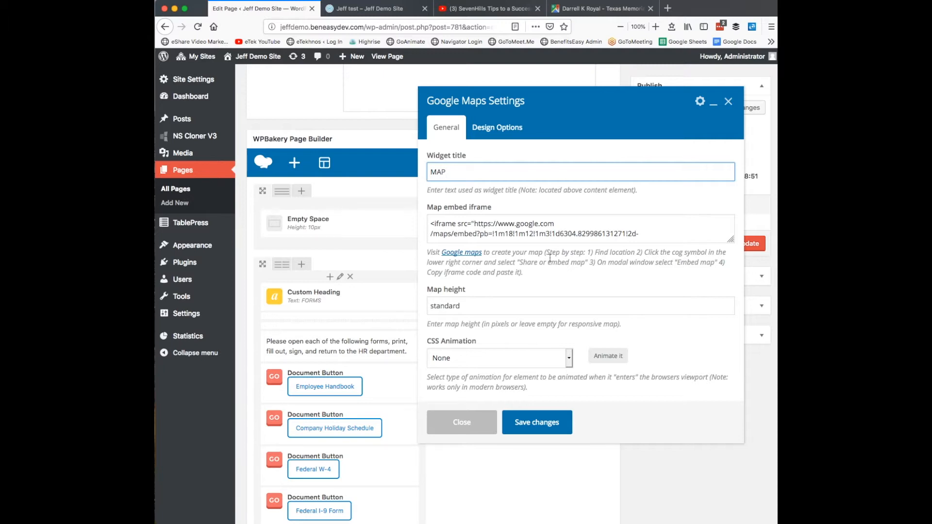
Enlarge the map embed iframe field, clear its default code, and switch to the stadium's Google Maps page
drag(729, 241, 731, 295)
click(660, 280)
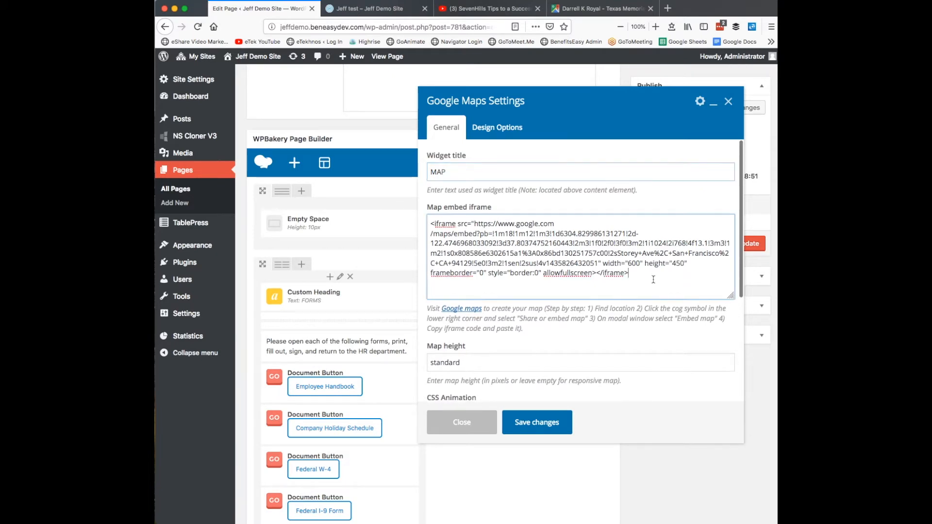
drag(660, 281, 374, 218)
key(BackSpace)
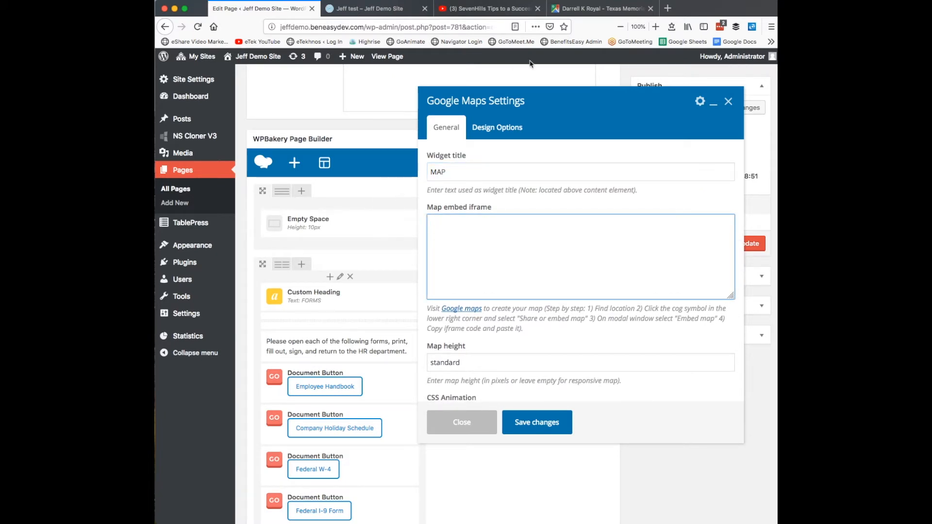
click(597, 9)
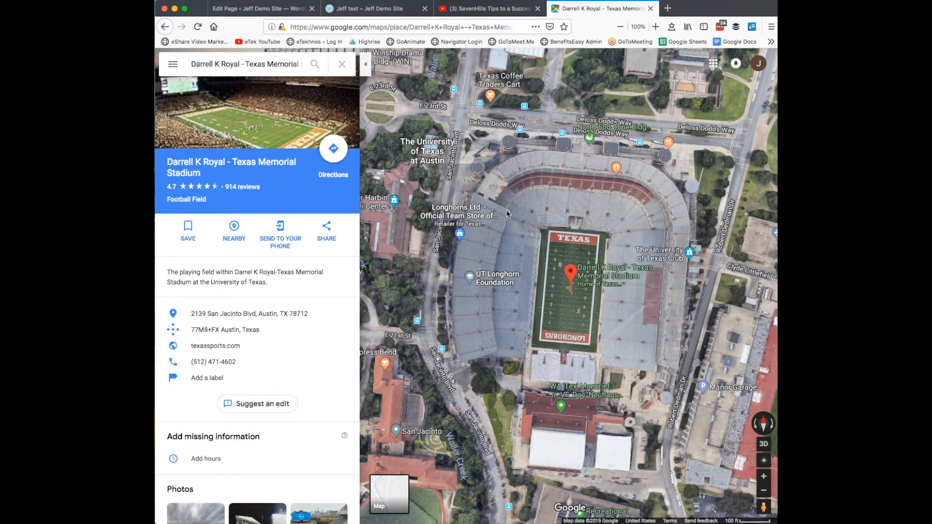
click(326, 226)
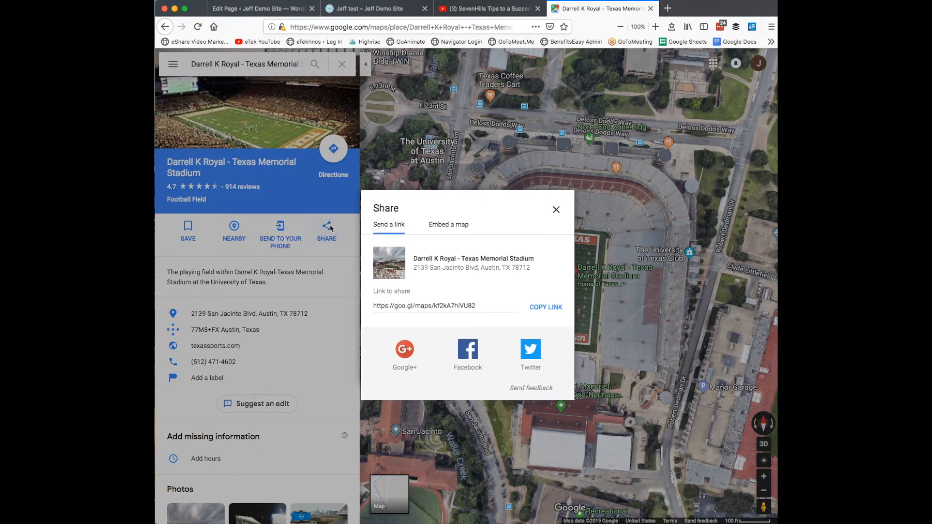
click(442, 225)
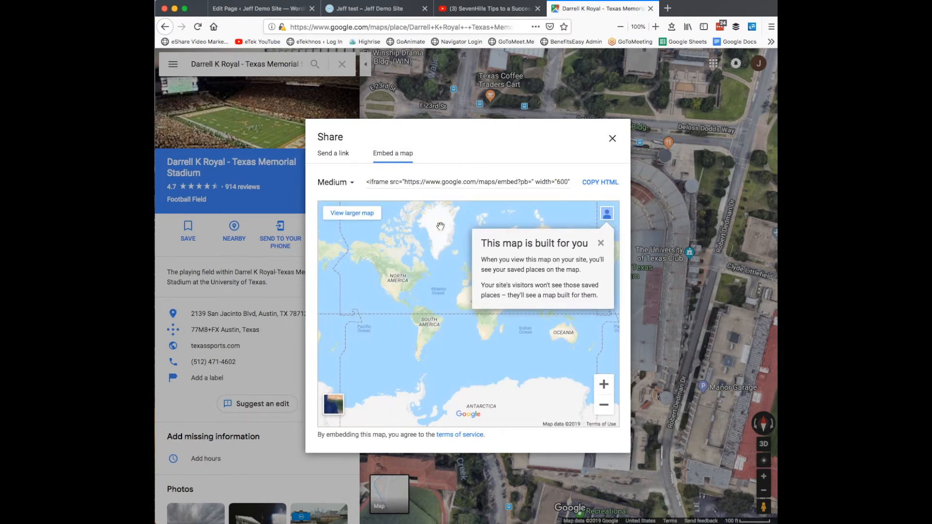
click(612, 138)
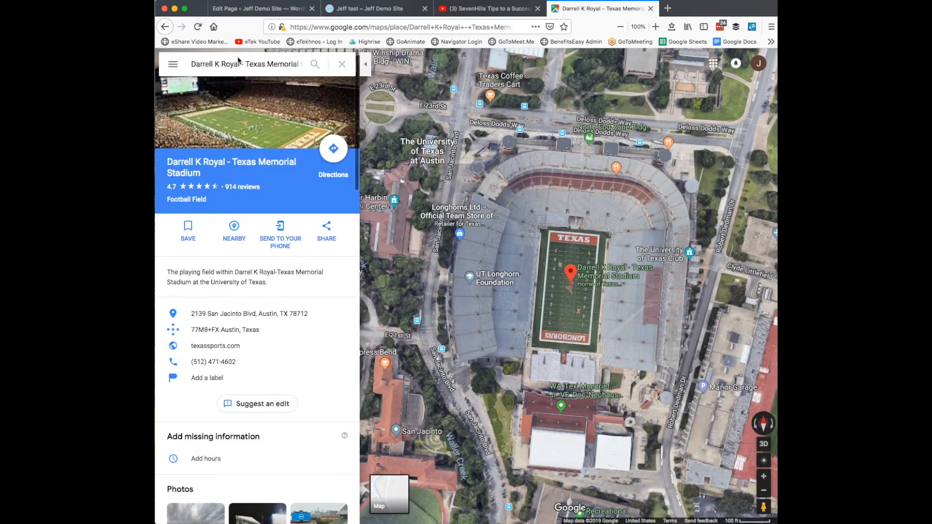
Reload the stadium's Google Maps page and copy its medium-size embed HTML from the sharing options
click(197, 27)
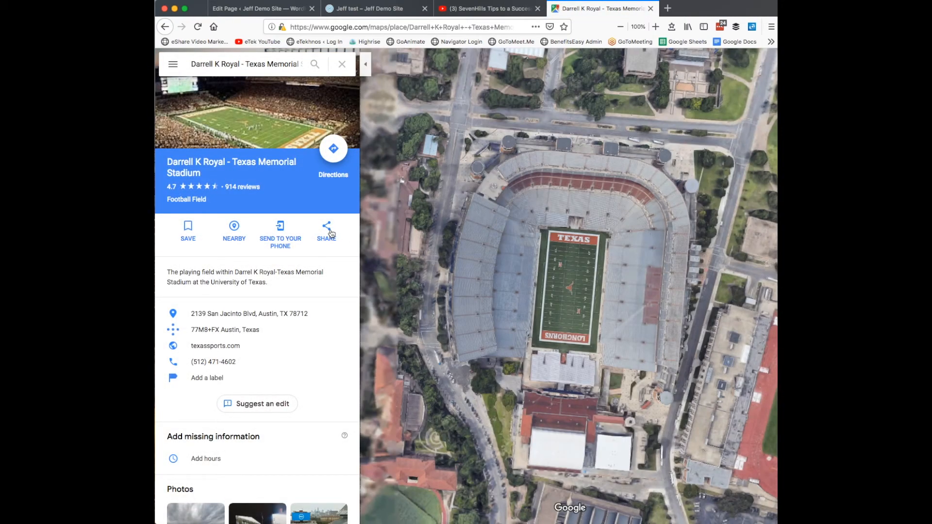
click(326, 228)
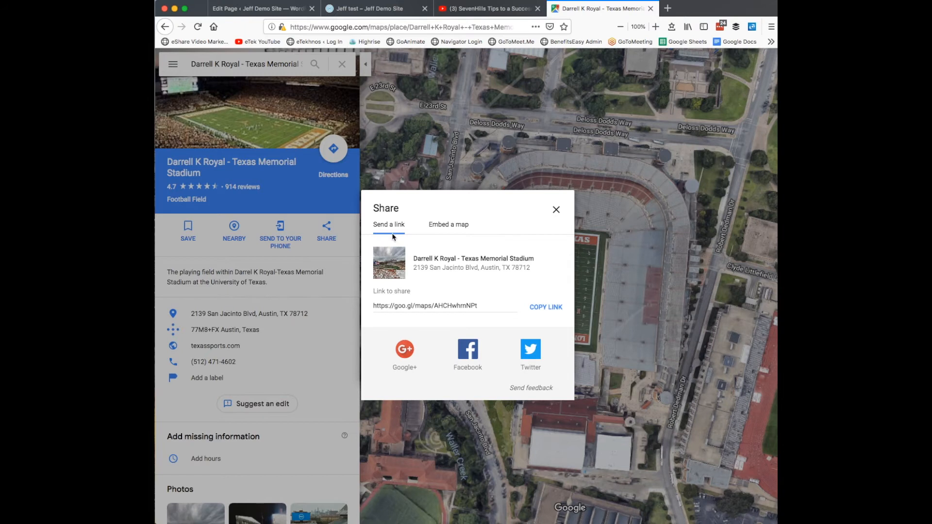
click(447, 229)
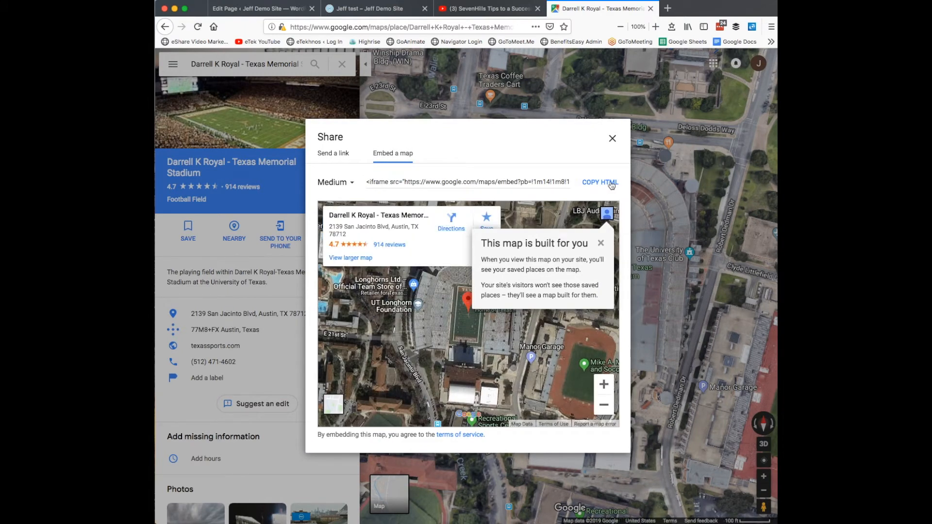
click(610, 184)
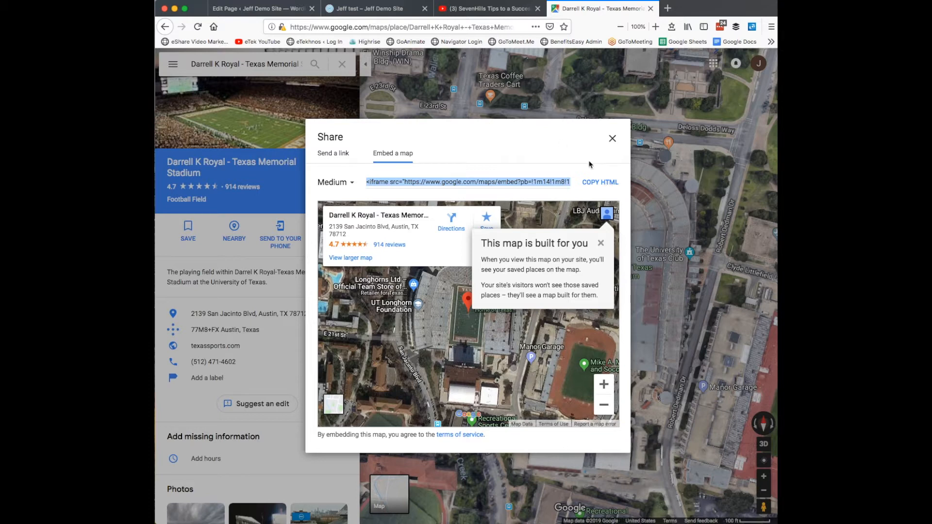
click(607, 186)
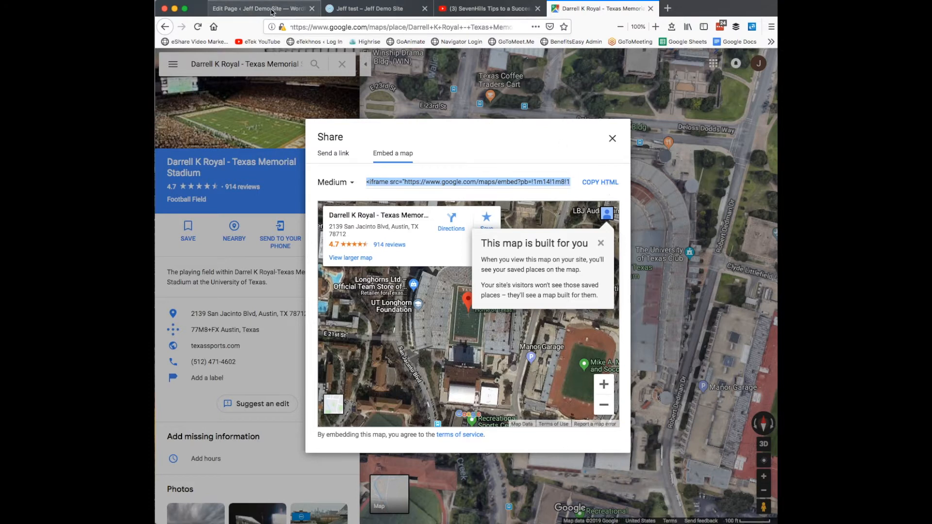
Back in the page editor, paste the stadium's iframe code as the map embed and save the Google Maps element settings
click(262, 8)
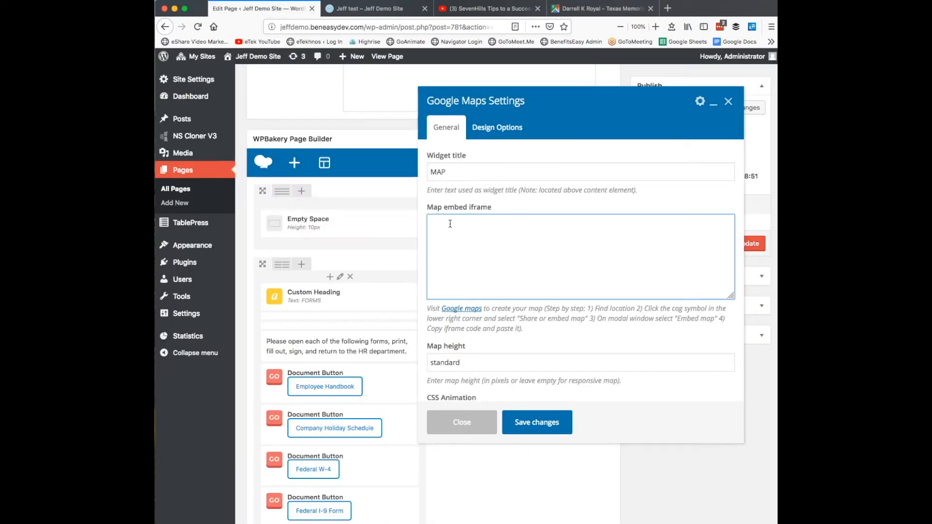
key(super+v)
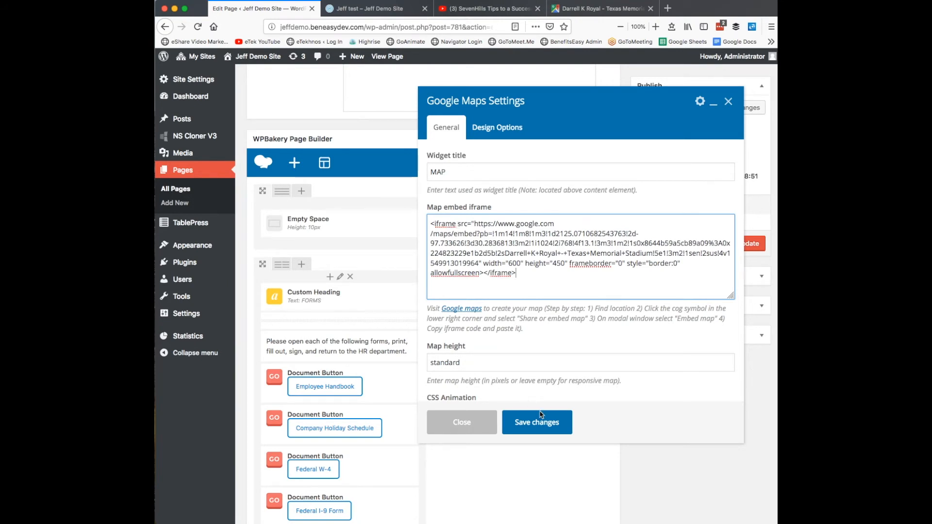
scroll(467, 353, down, 3)
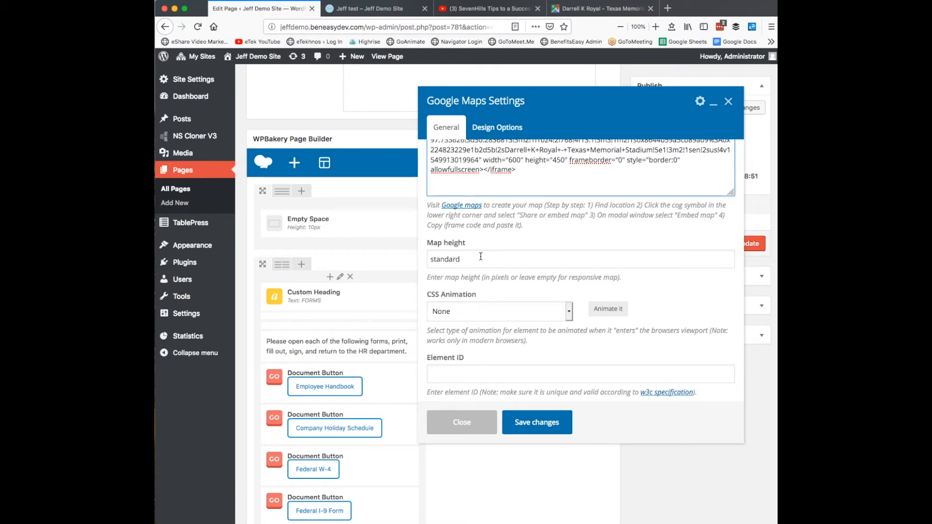
scroll(508, 261, down, 2)
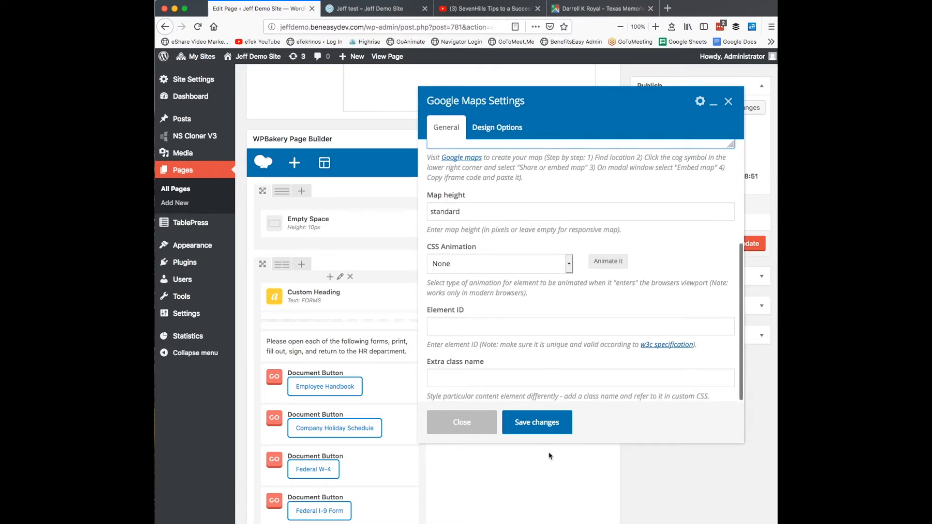
click(536, 432)
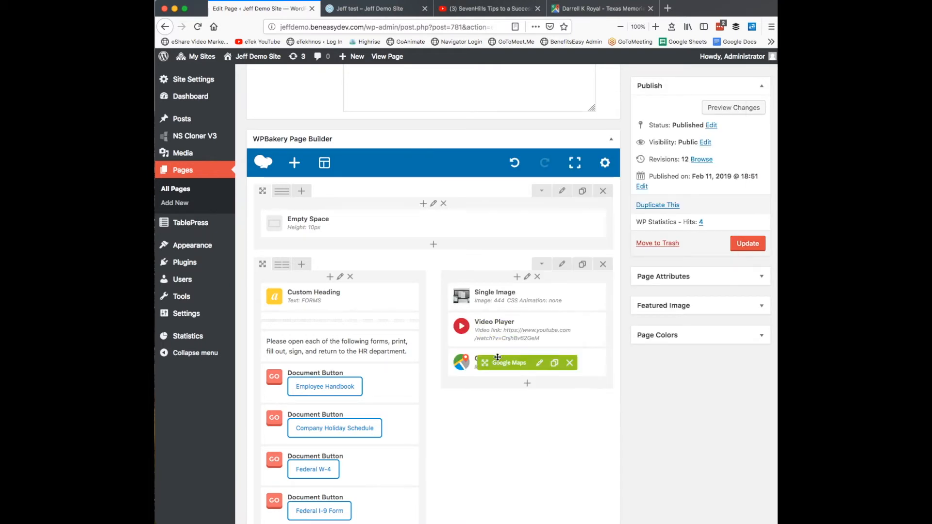
Update the page and reload the live test page
click(744, 247)
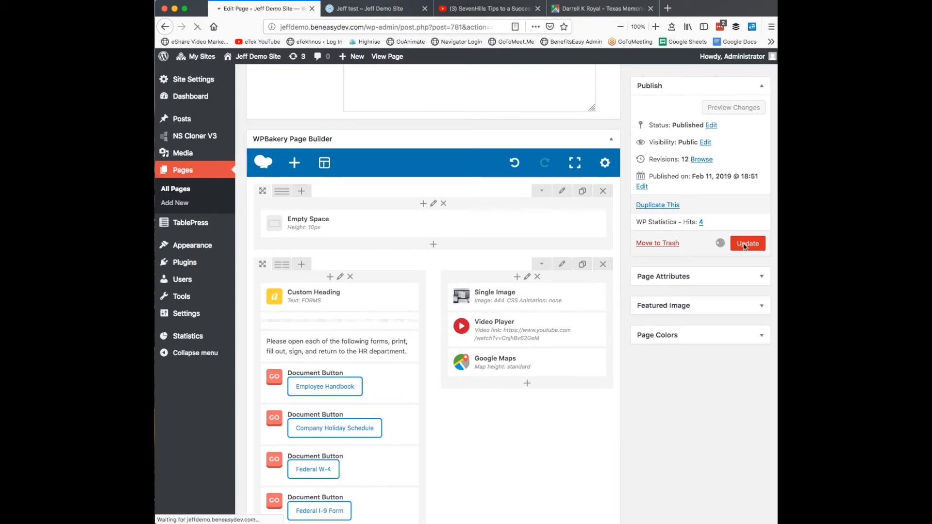
click(377, 11)
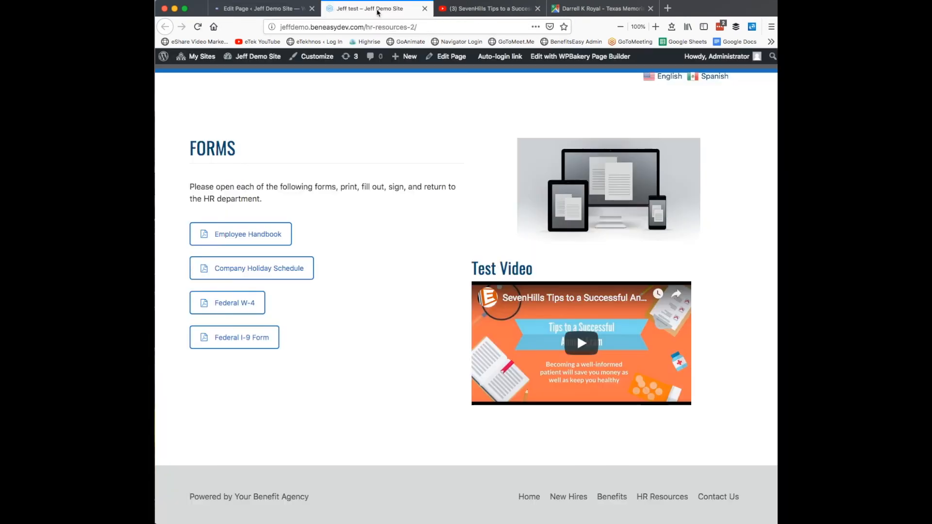
click(197, 28)
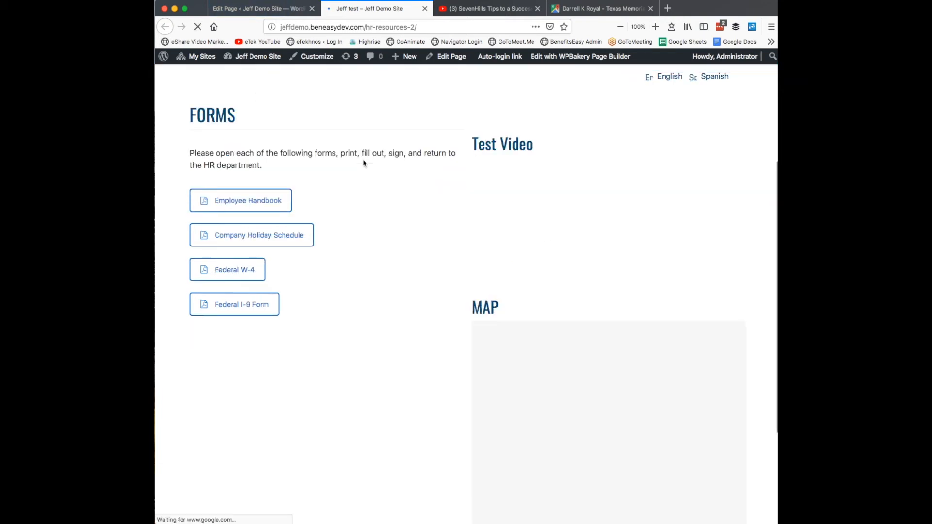
Check the embedded map and video on the live page and return to the page editor
scroll(404, 194, down, 3)
scroll(403, 194, down, 1)
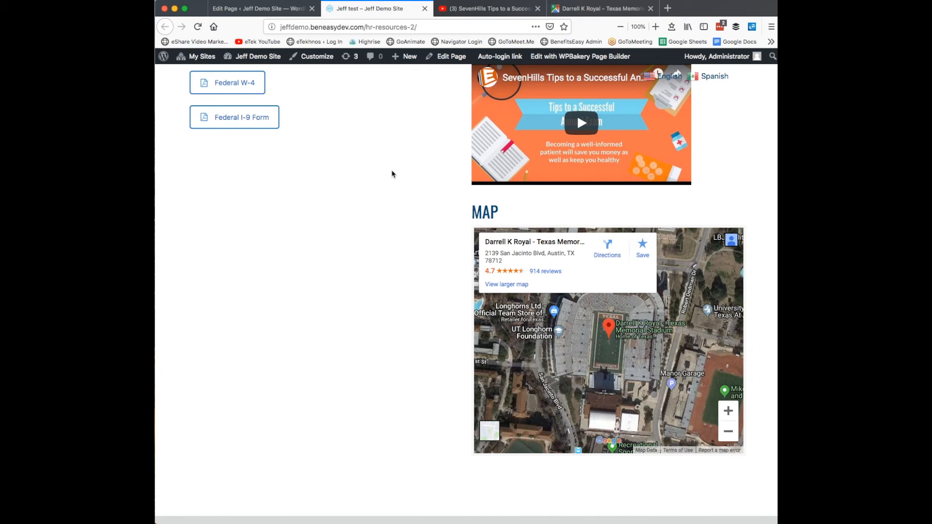
scroll(392, 174, up, 5)
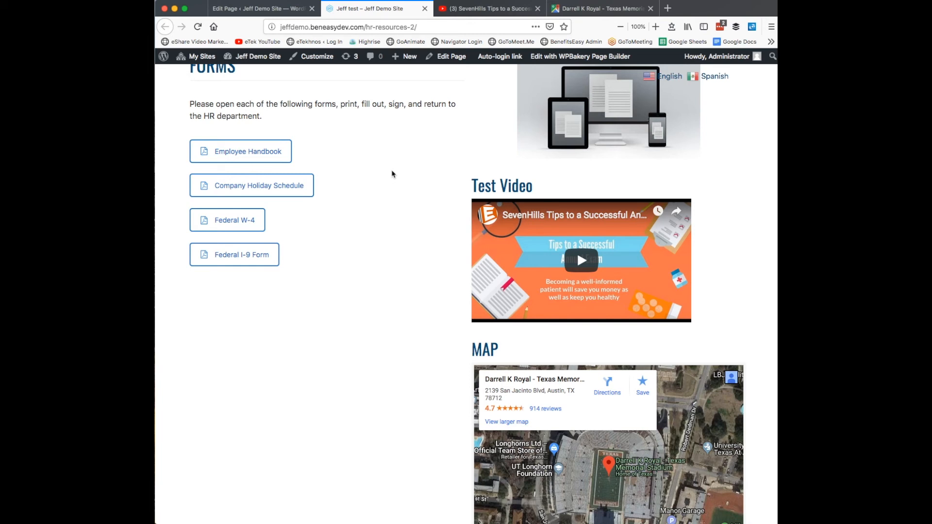
scroll(392, 173, up, 2)
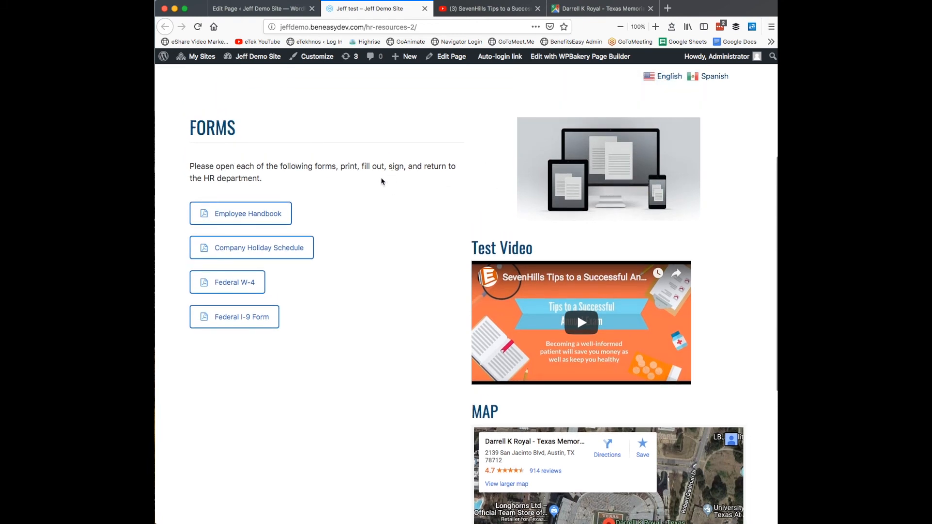
scroll(381, 183, up, 2)
scroll(381, 183, up, 2)
click(257, 9)
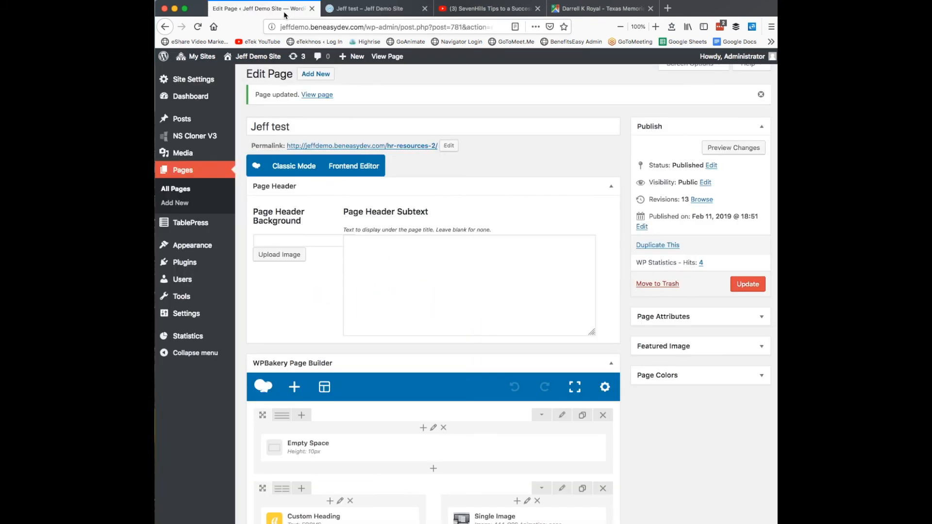